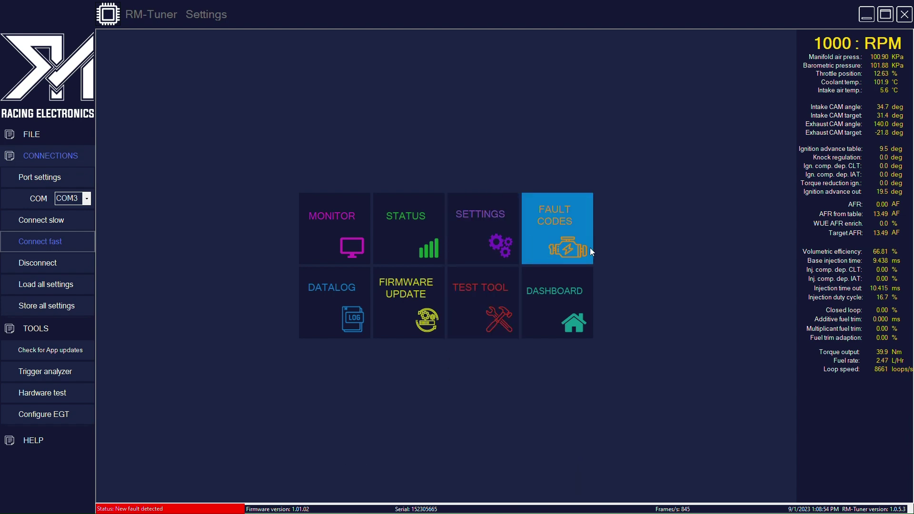
Open the electronic throttle page and examine its gauges, control options, positioning PID and calibration settings.
left_click(467, 232)
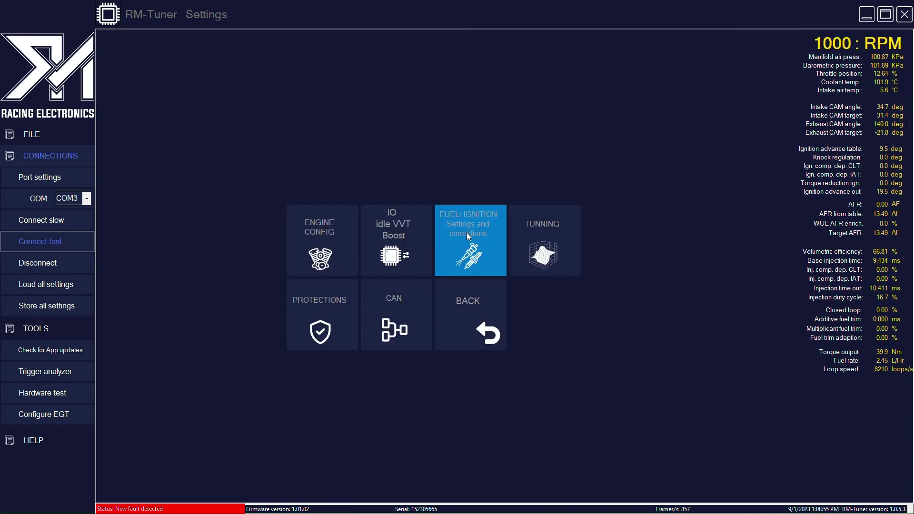
left_click(400, 228)
left_click(381, 237)
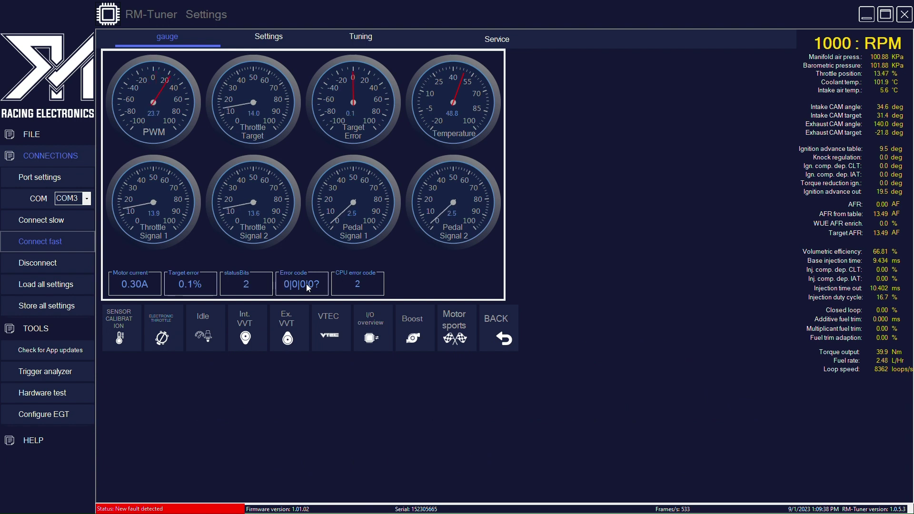
left_click(276, 40)
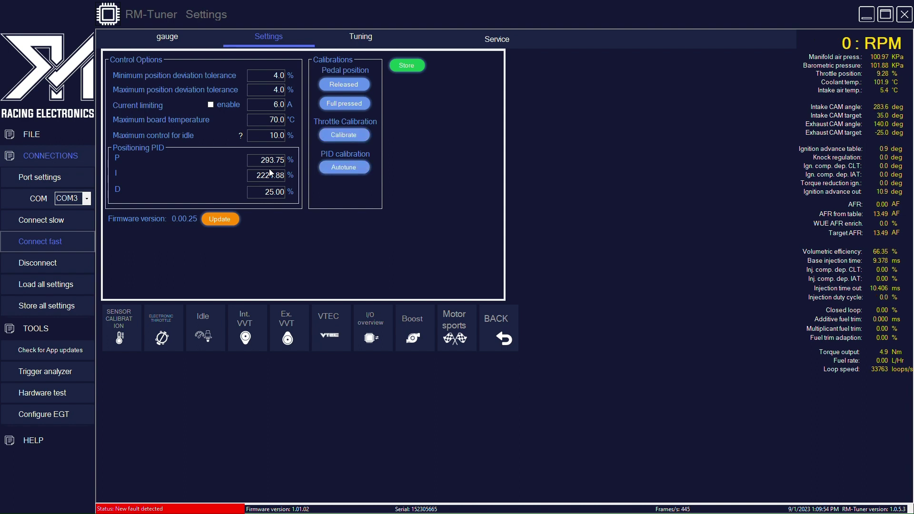
left_click(345, 169)
Examine the electronic throttle tuning tables: the pedal target map and the feed forward holding position throttle and PWM columns.
left_click(370, 36)
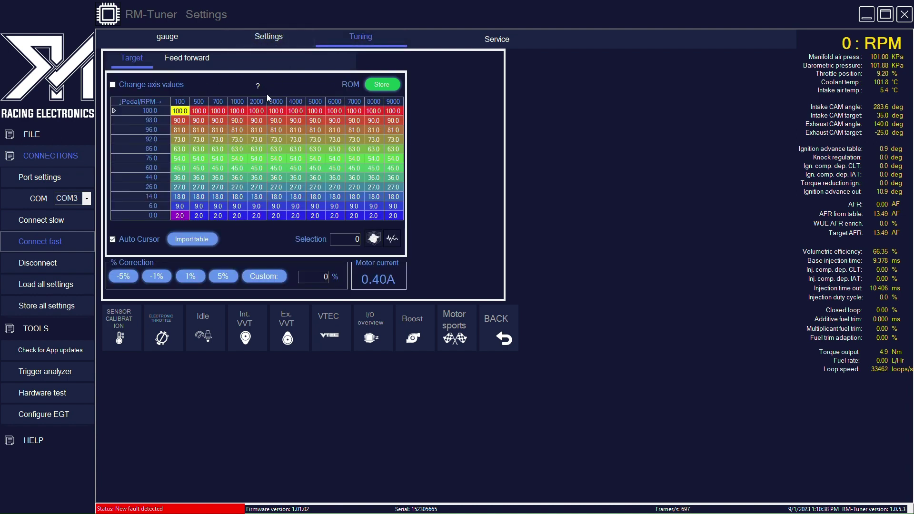
left_click(197, 67)
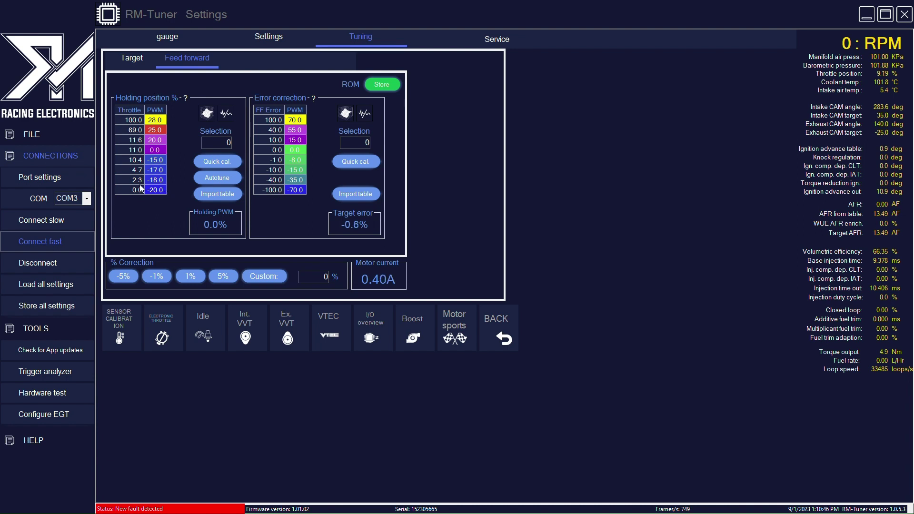
left_click_drag(132, 120, 135, 189)
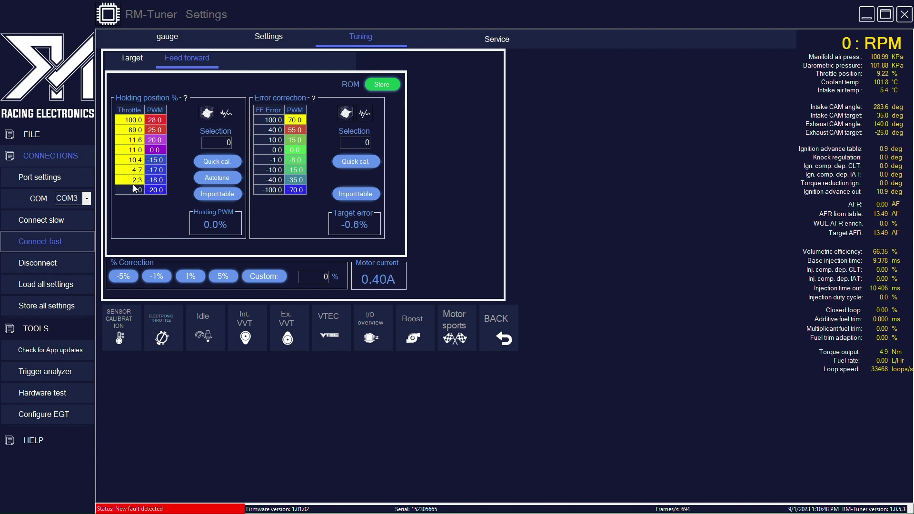
left_click(136, 153)
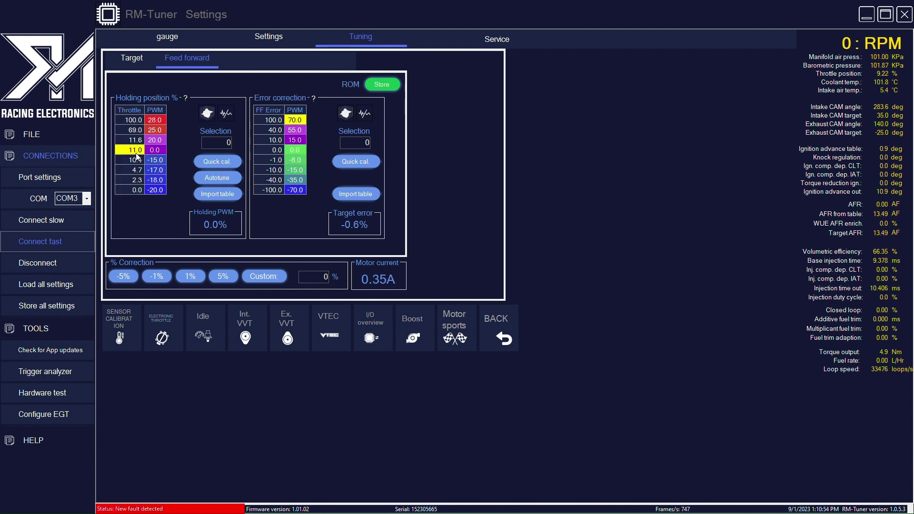
left_click(161, 122)
left_click_drag(161, 125, 161, 214)
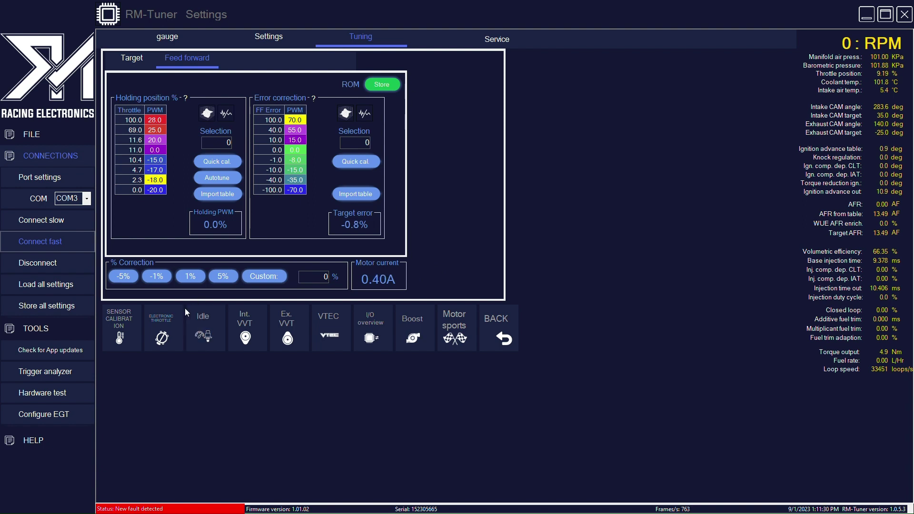
Set the idle target RPM to 950 for all coolant temperatures.
left_click(203, 338)
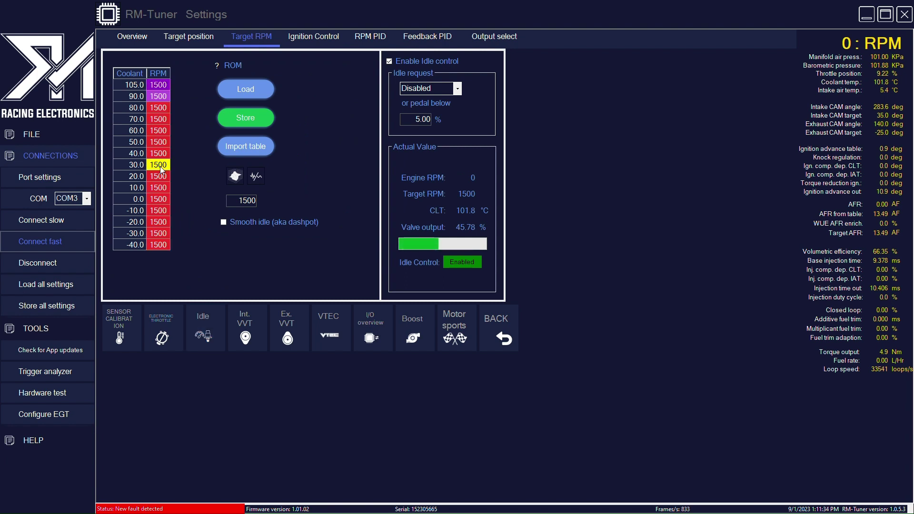
left_click_drag(158, 85, 166, 296)
double_click(247, 202)
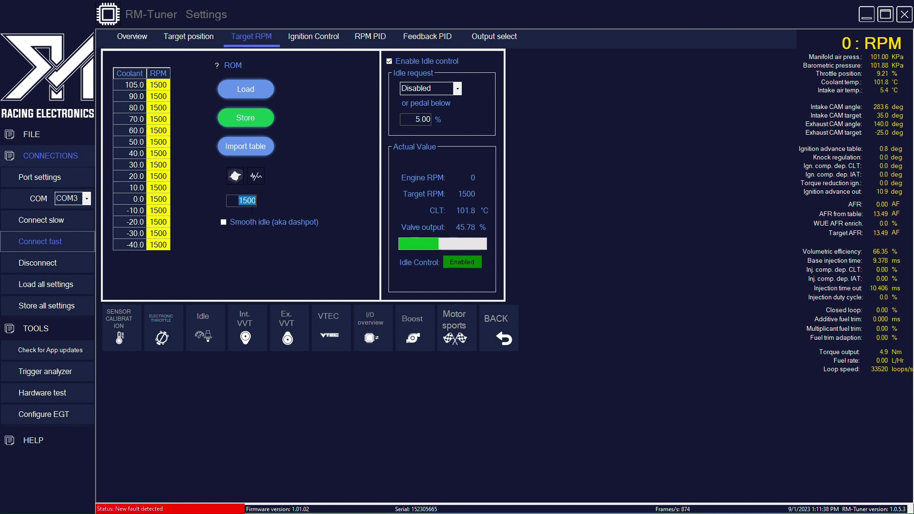
type("950")
key("Return")
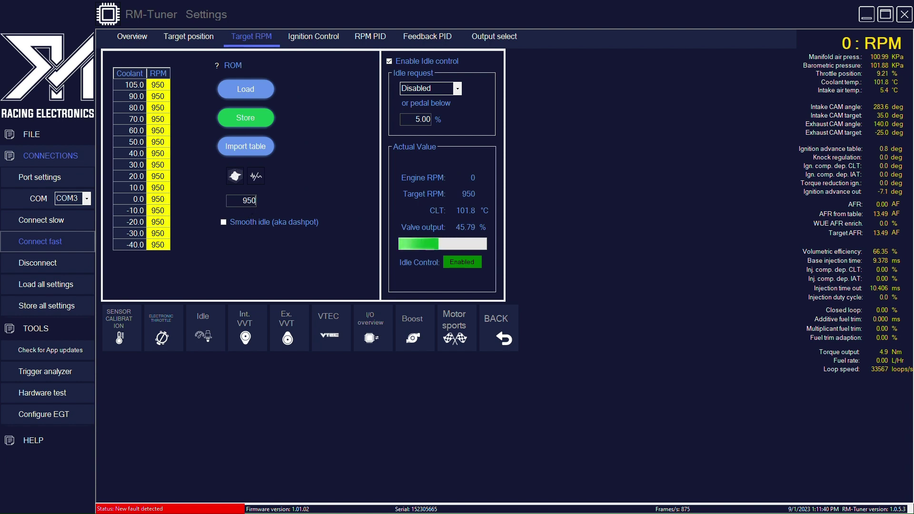
Review the idle control overview, target position, ignition control, RPM PID and output selection settings, including the 0-100% valve output.
left_click(140, 42)
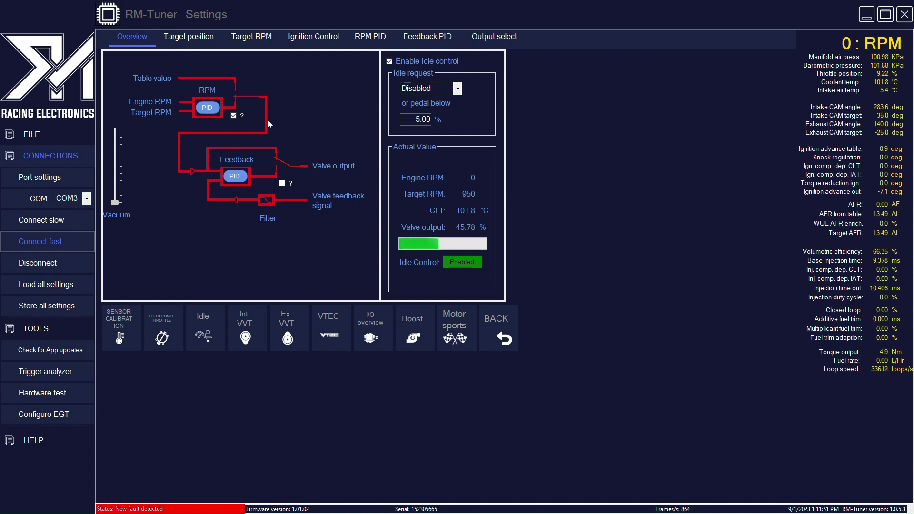
left_click(185, 38)
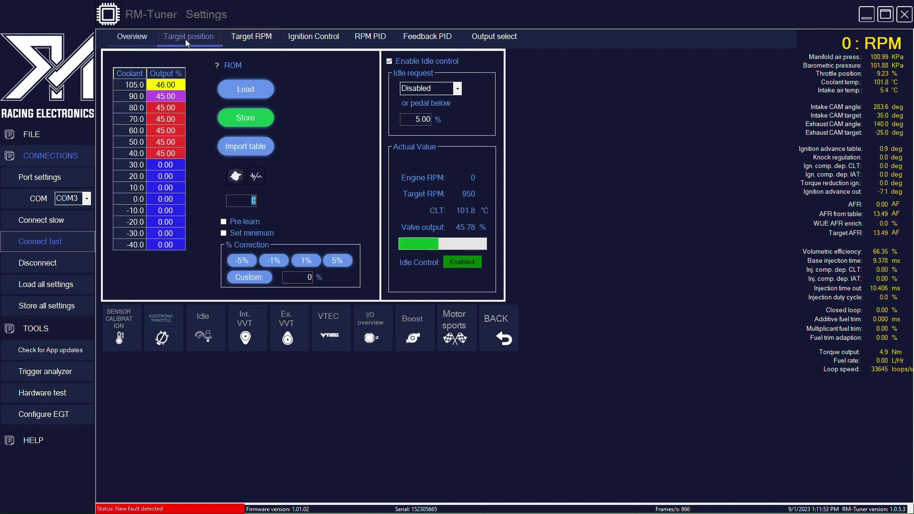
left_click(260, 39)
left_click(313, 36)
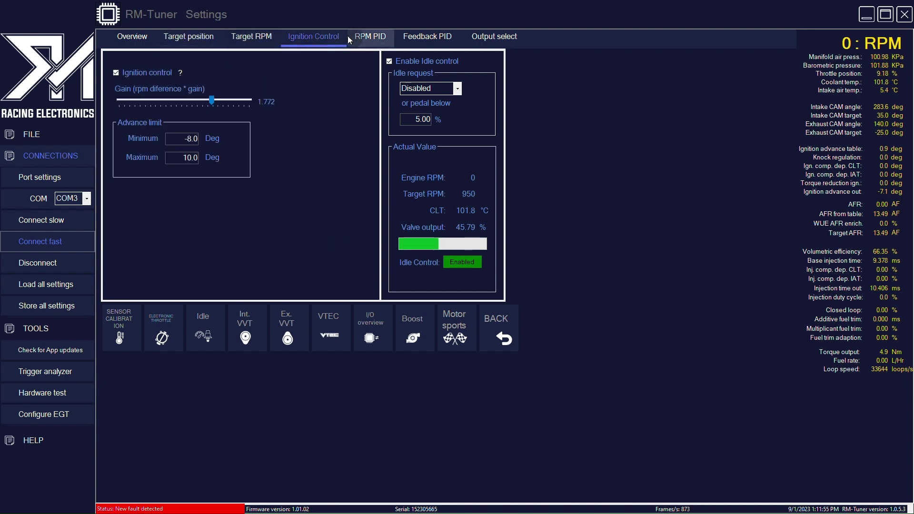
left_click(369, 37)
left_click(470, 44)
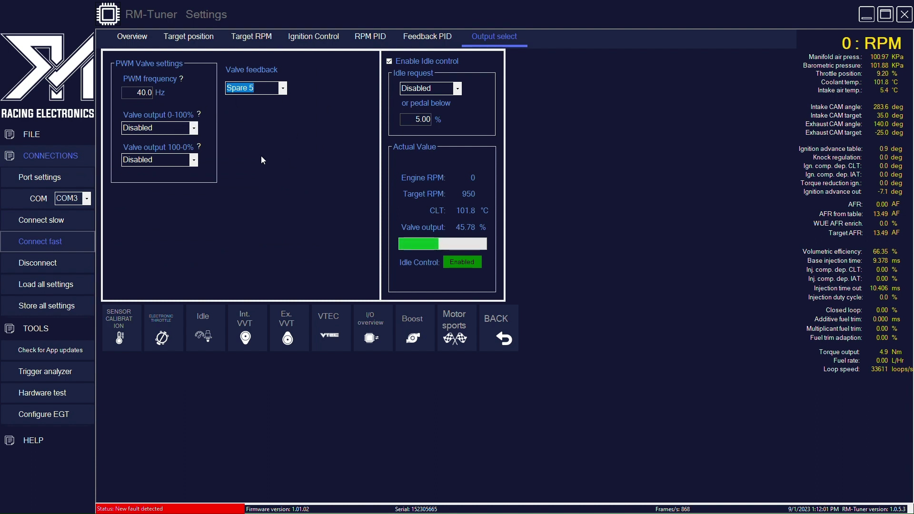
left_click(193, 129)
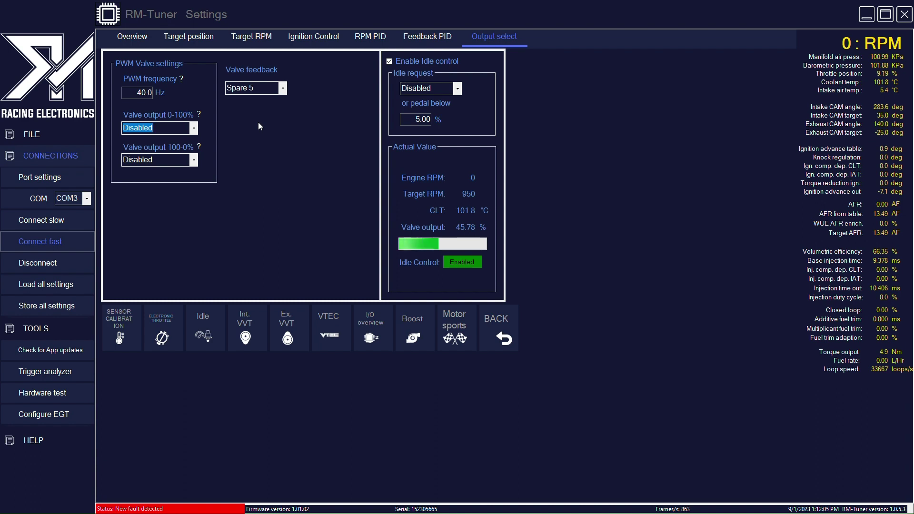
Return to the idle target RPM table and inspect the pedal threshold of the idle request.
left_click(232, 42)
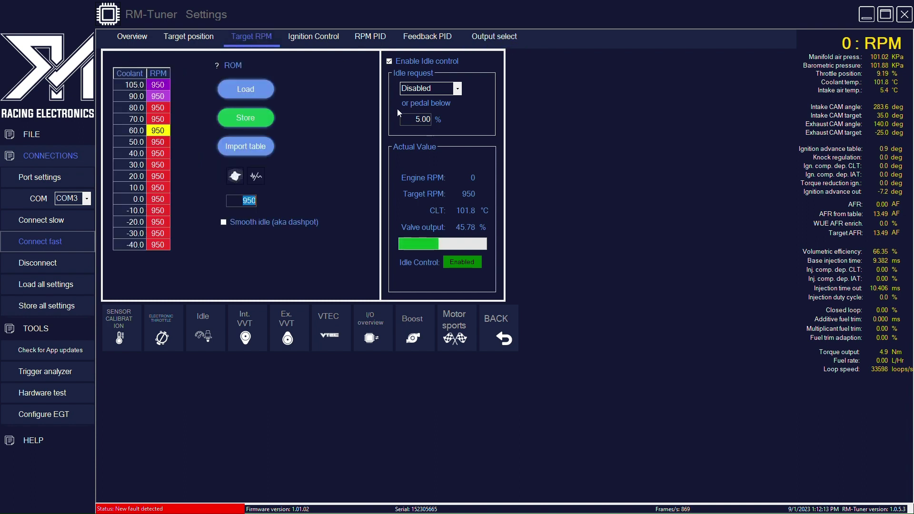
left_click(417, 124)
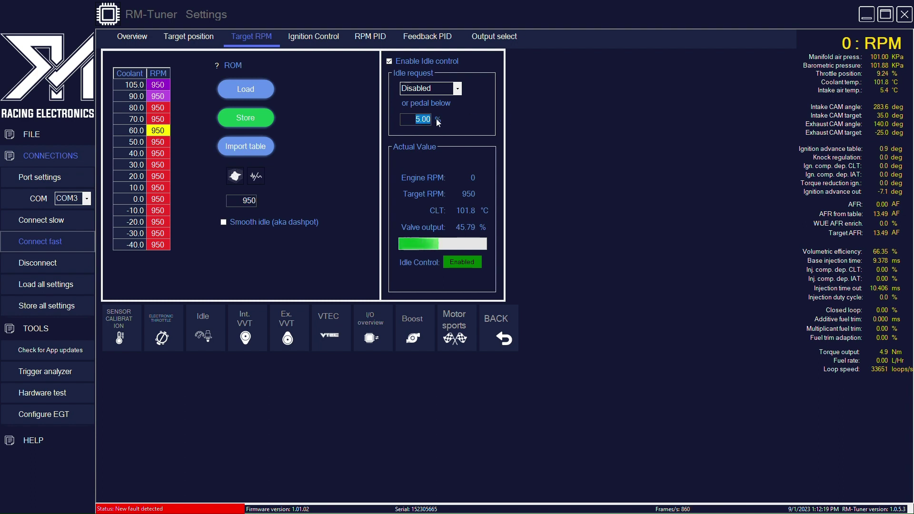
left_click(418, 121)
double_click(417, 120)
key("Return")
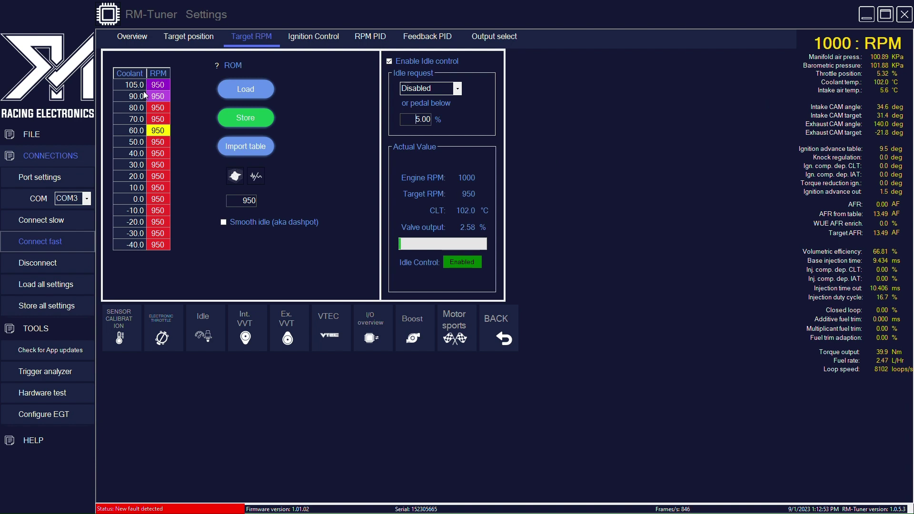
Set the idle target RPM to 1500 across the whole coolant temperature table.
left_click(164, 84)
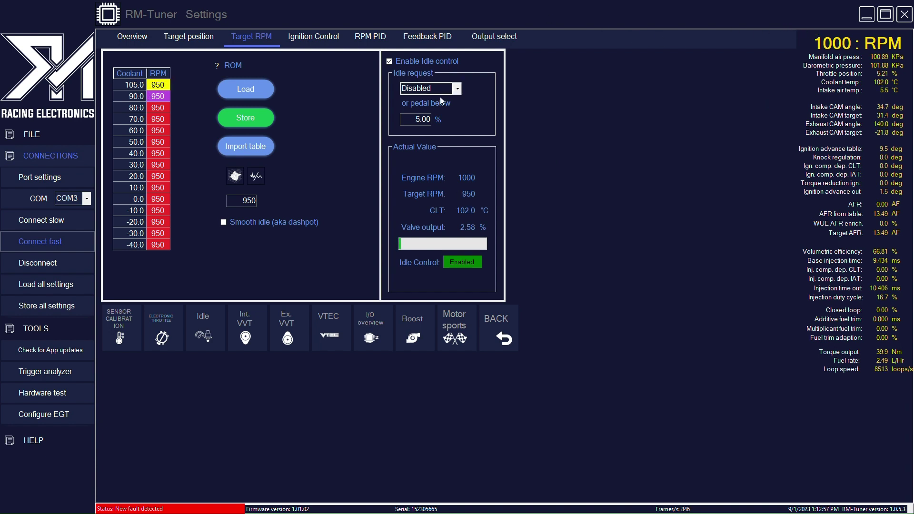
left_click_drag(161, 85, 163, 265)
double_click(249, 200)
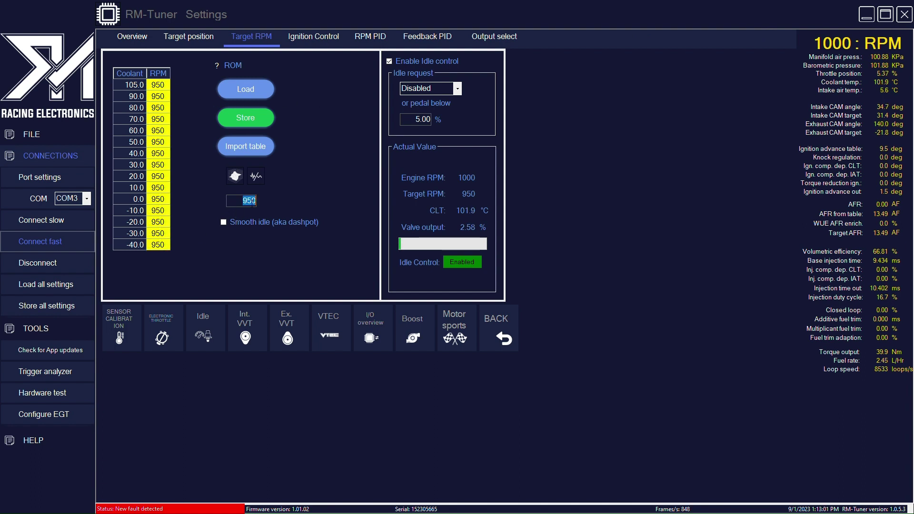
type("1500")
key("Return")
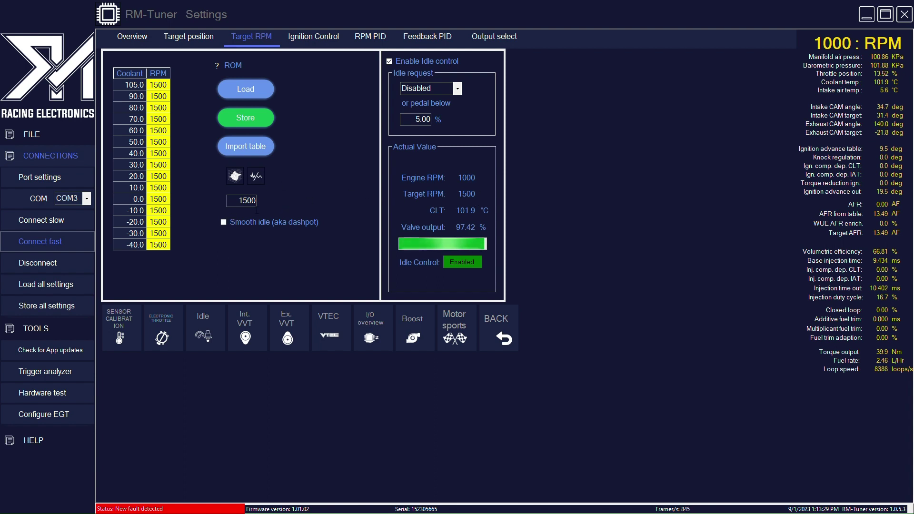
Set all the selected idle target RPM cells back to 950.
double_click(244, 201)
type("950")
key("Return")
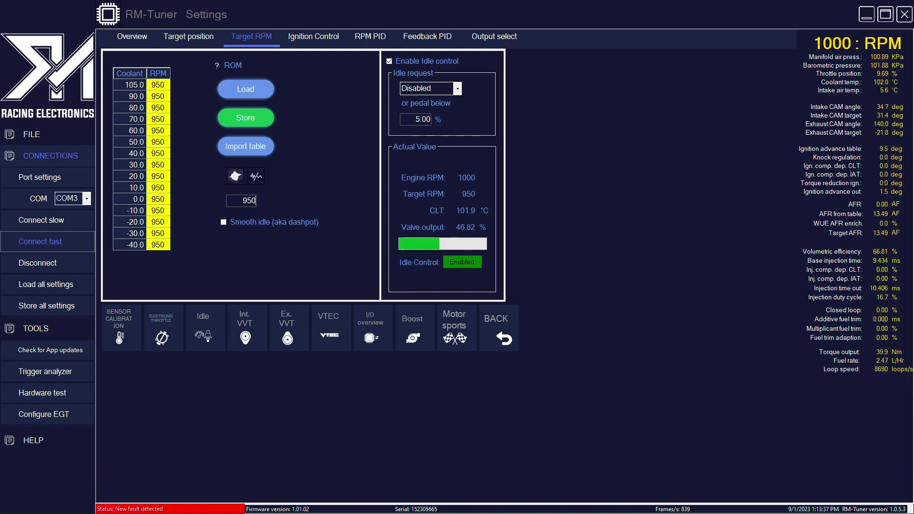
Examine the RPM PID gains and output limits, the idle ignition control settings and the target position table.
left_click(370, 36)
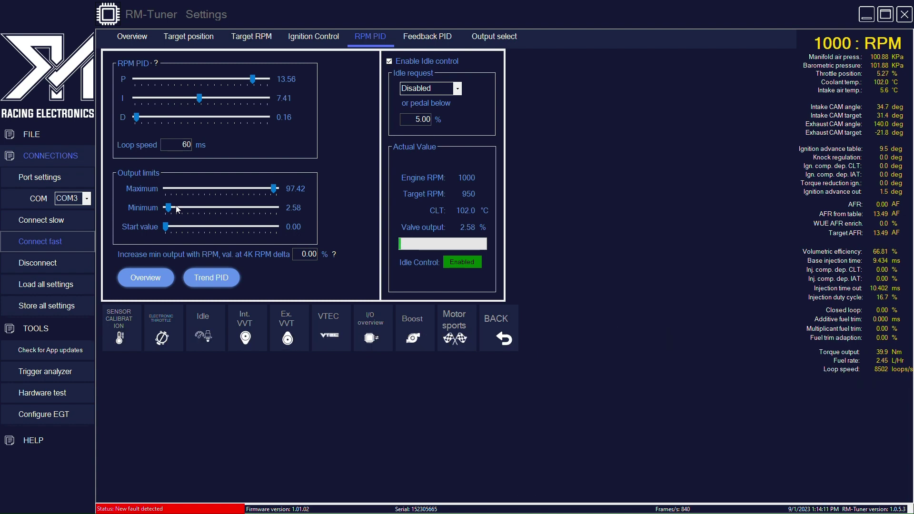
left_click(331, 46)
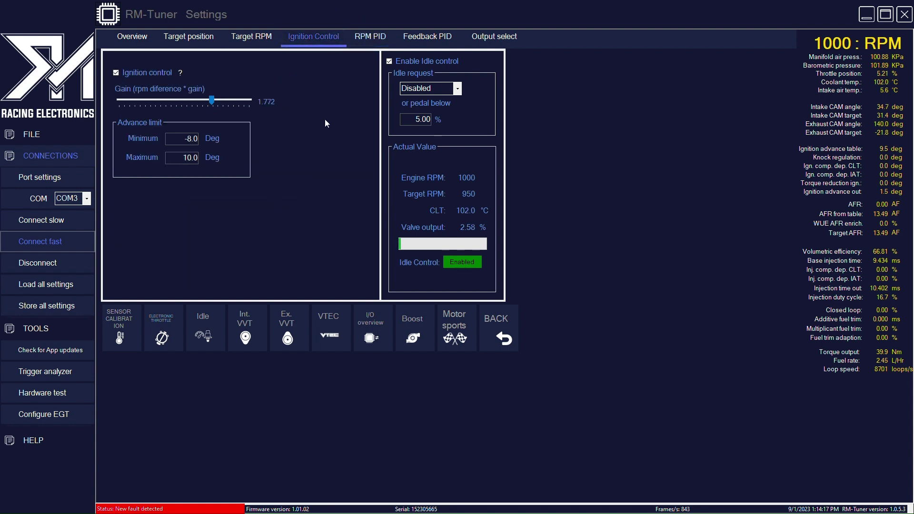
left_click(261, 41)
left_click(209, 36)
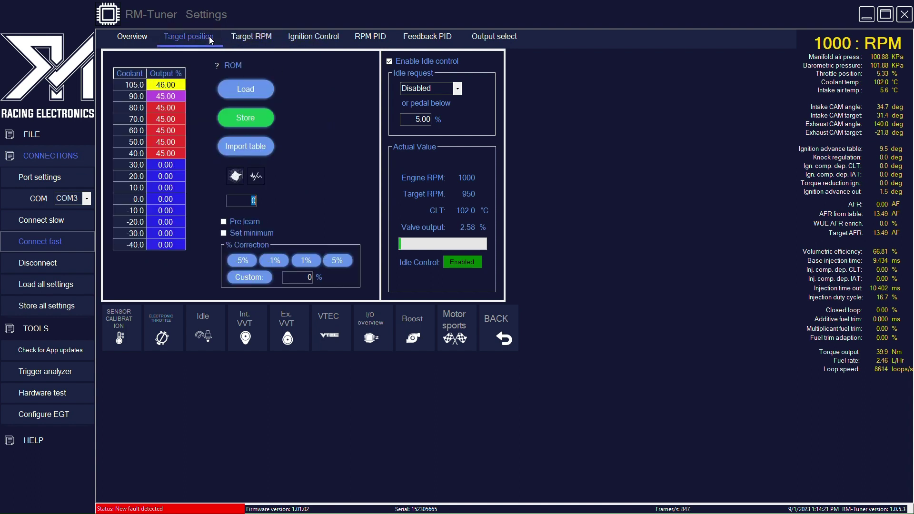